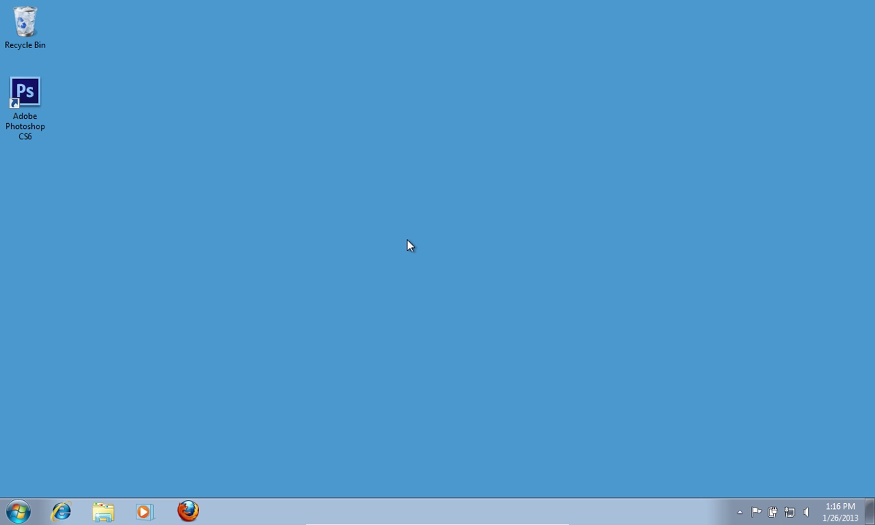
- Launch Adobe Photoshop CS6 from its desktop icon
double_click(44, 103)
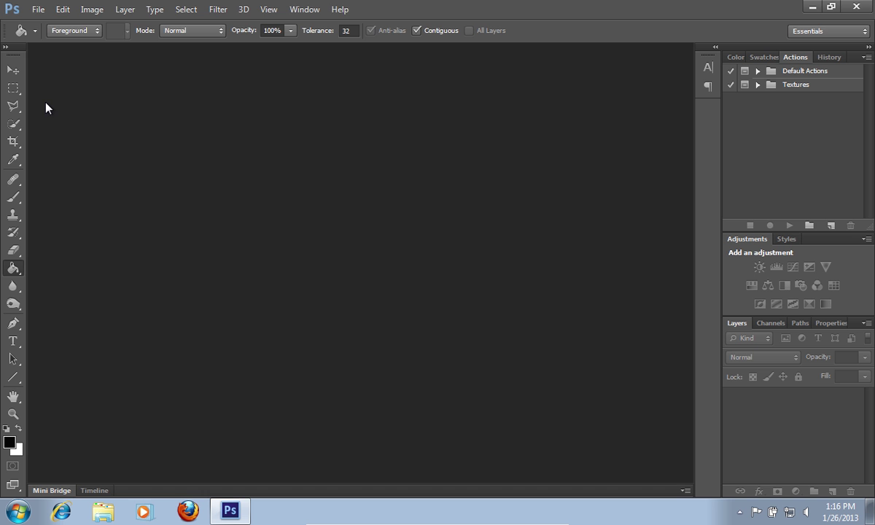
left_click(39, 10)
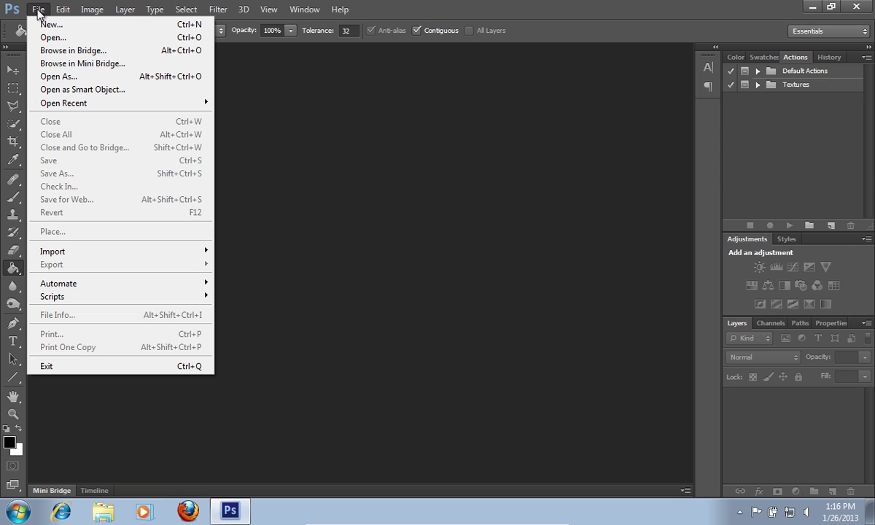
- Create an 800 × 600 px, 150 ppi document with a white background
left_click(46, 24)
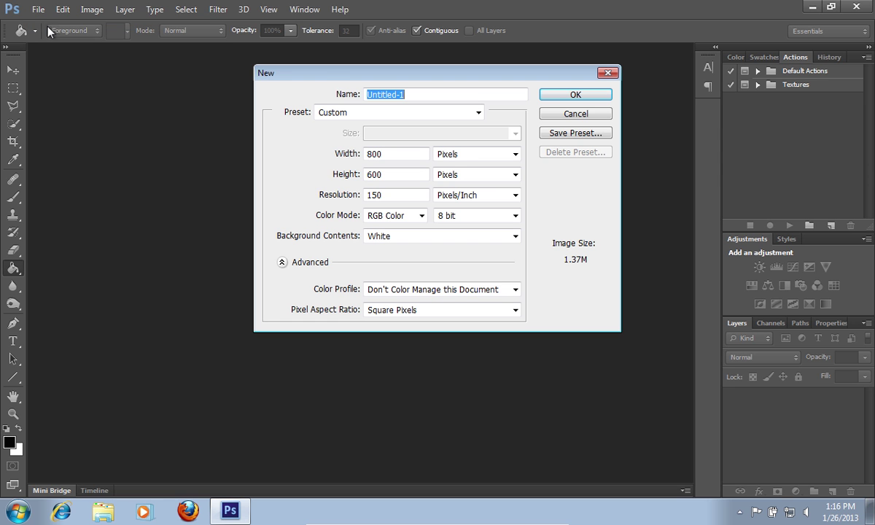
left_click(576, 96)
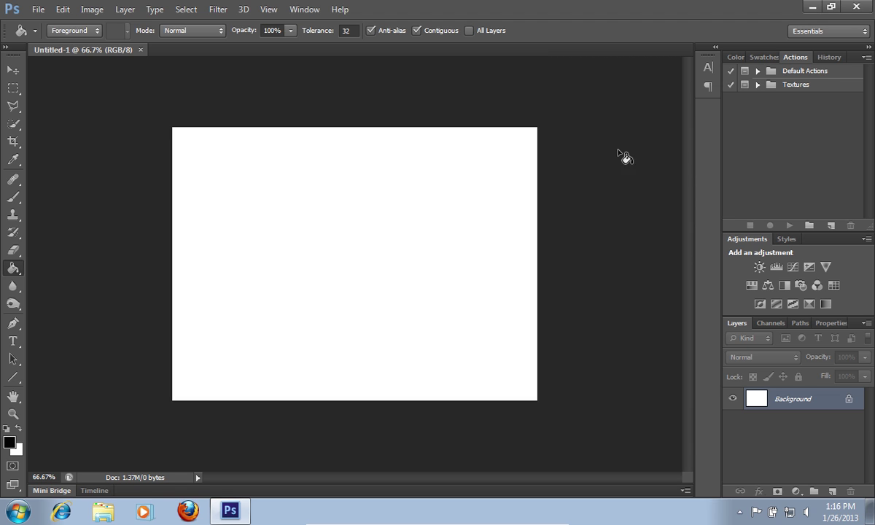
- Add Layer 1 and draw a roughly 2.533-inch square marquee in the upper canvas
left_click(831, 491)
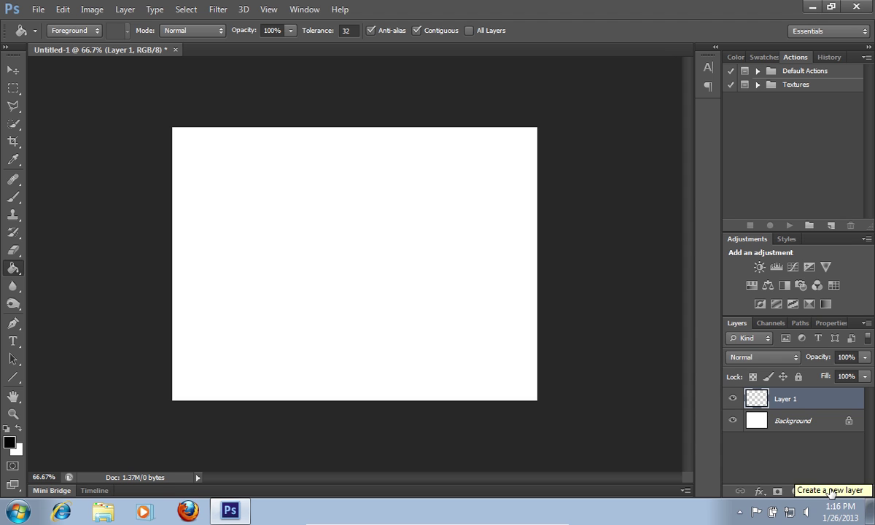
left_click(18, 91)
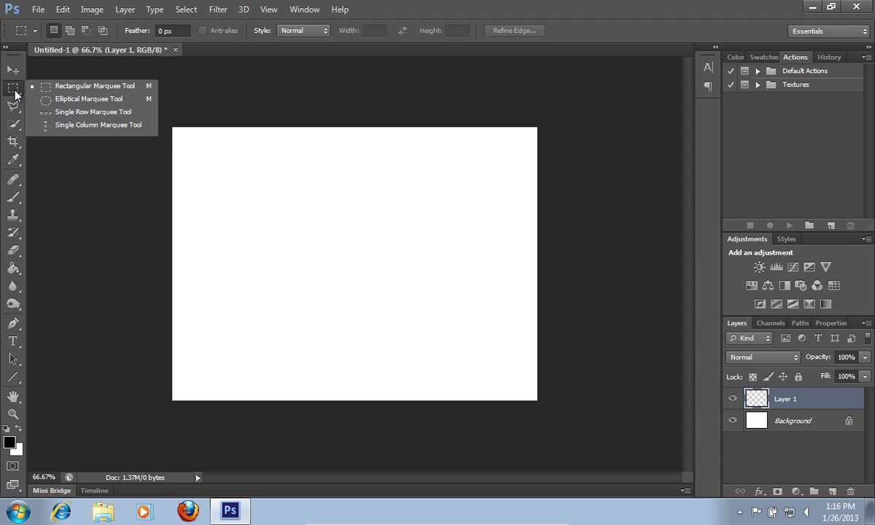
left_click(60, 88)
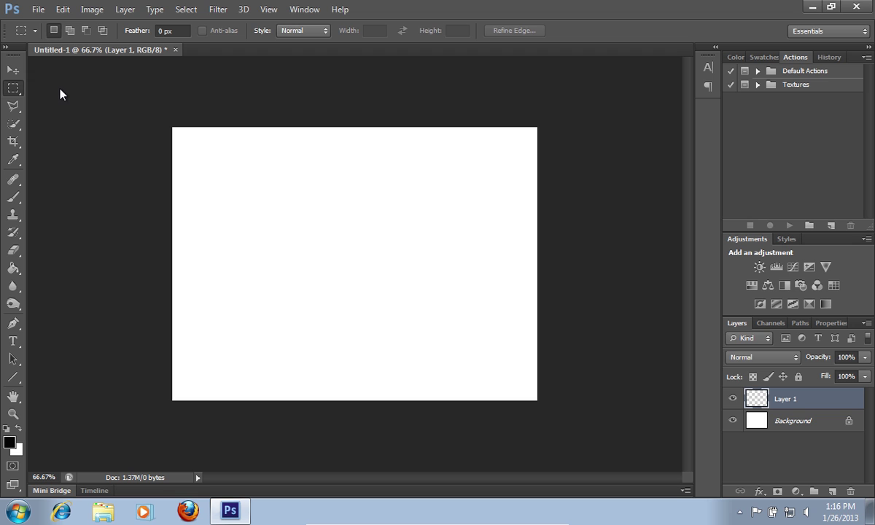
left_click_drag(236, 166, 509, 340)
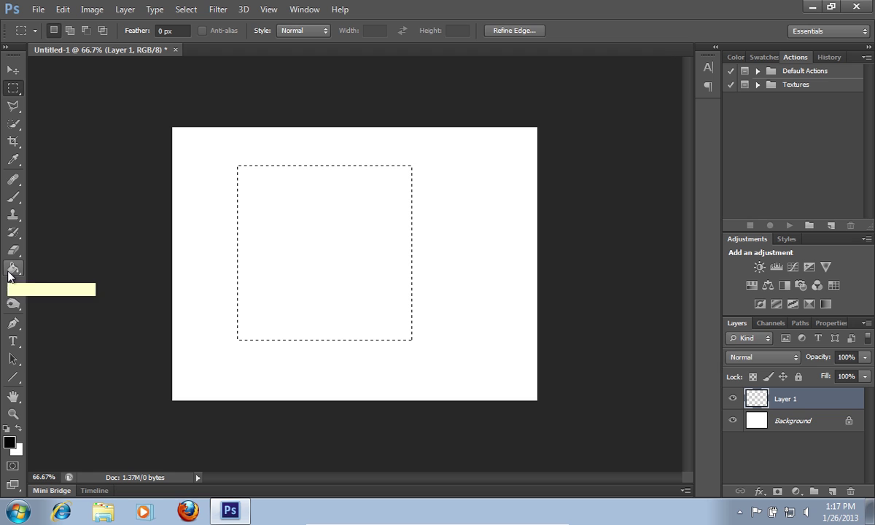
- Fill the square selection on Layer 1 with pale yellow fff581 using the Paint Bucket
left_click(10, 275)
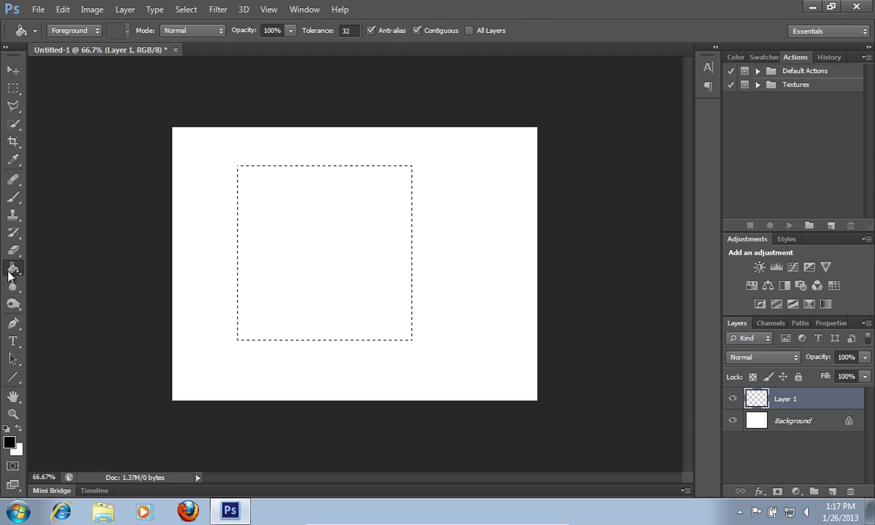
left_click(10, 443)
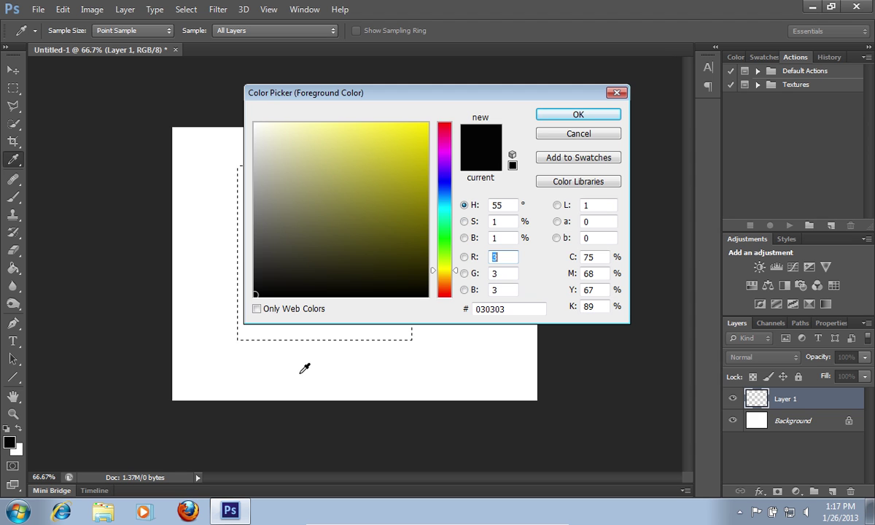
left_click_drag(504, 309, 472, 310)
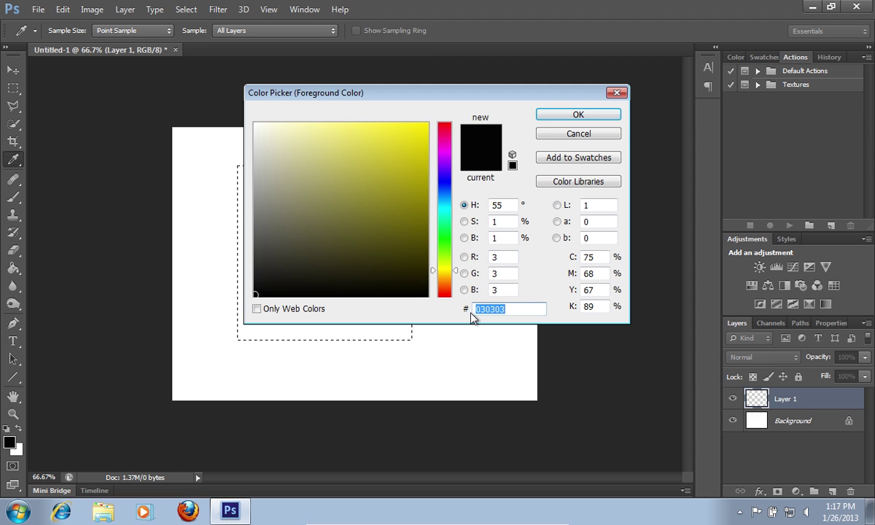
type("fff581")
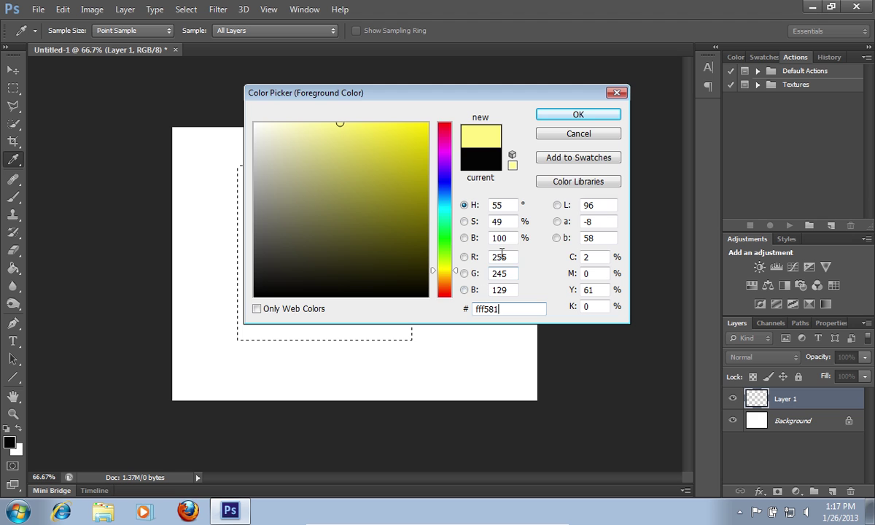
type("g")
left_click(579, 115)
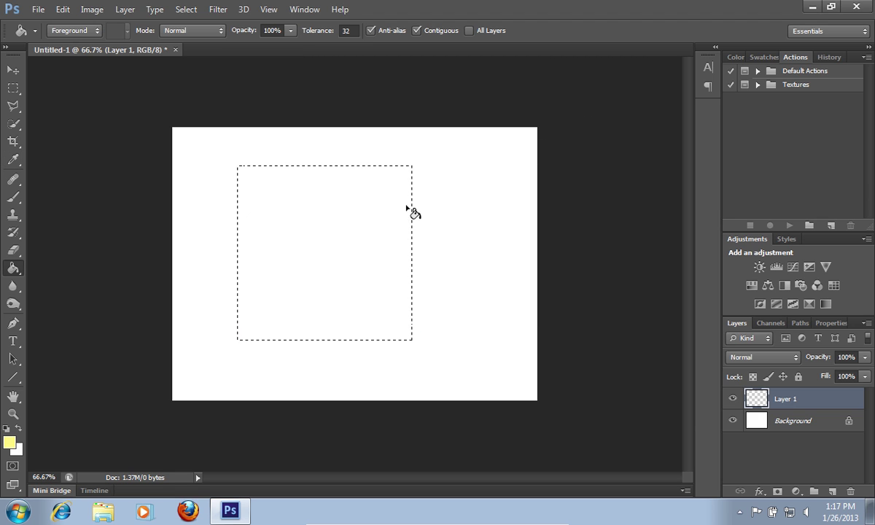
left_click(324, 268)
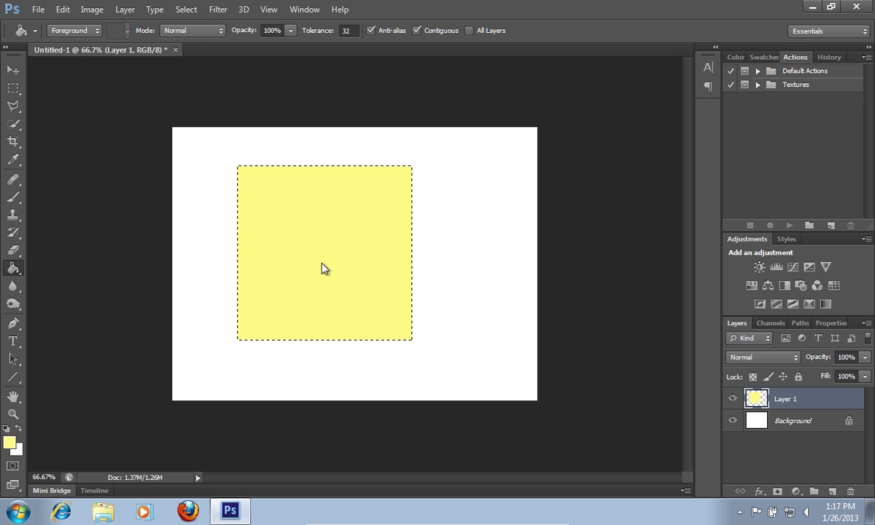
- Duplicate Layer 1 as Layer 1 copy
right_click(806, 406)
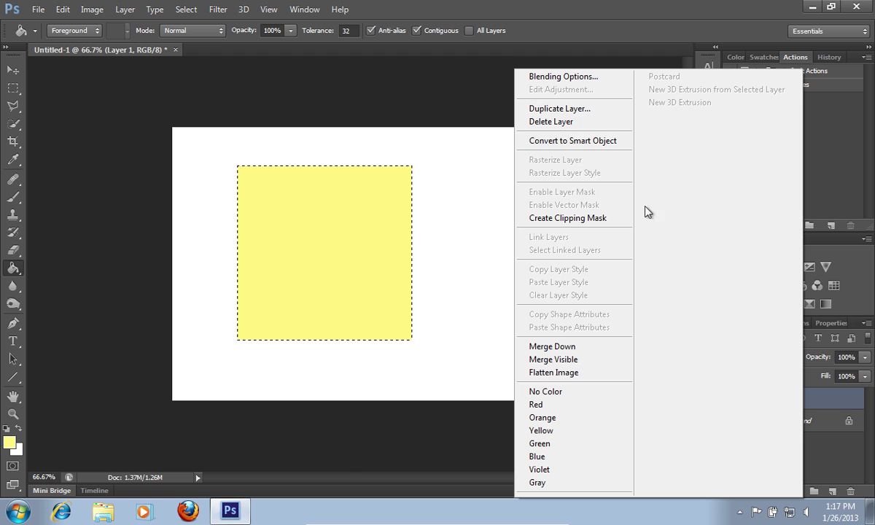
left_click(579, 109)
left_click(556, 154)
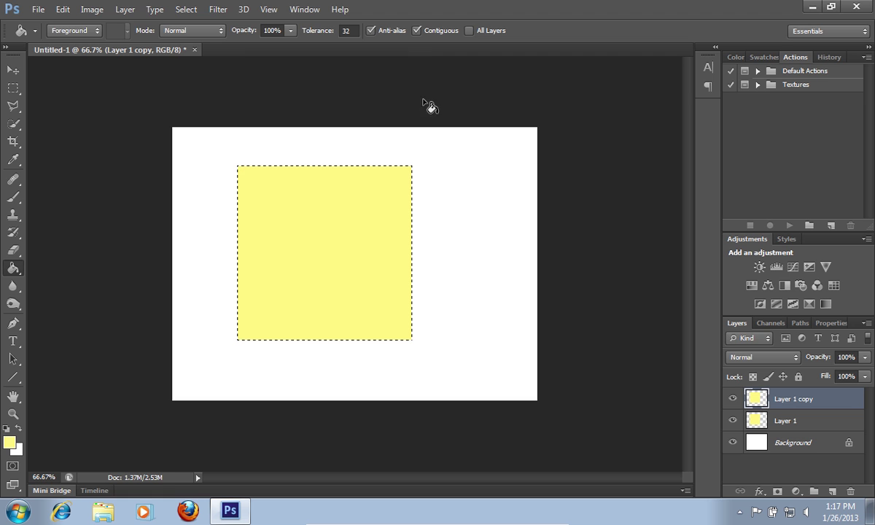
- Free-transform the copy into a thin strip about 10% high along the top edge
left_click(64, 9)
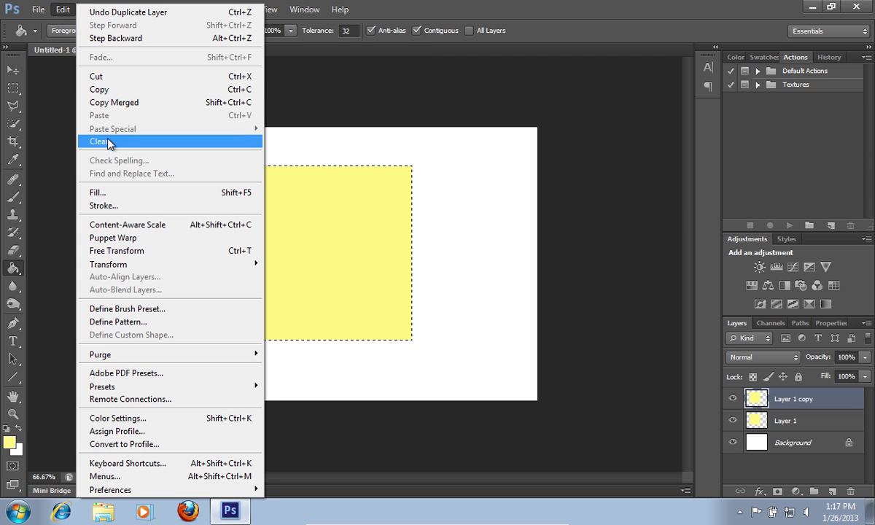
left_click(128, 254)
left_click_drag(322, 338, 335, 183)
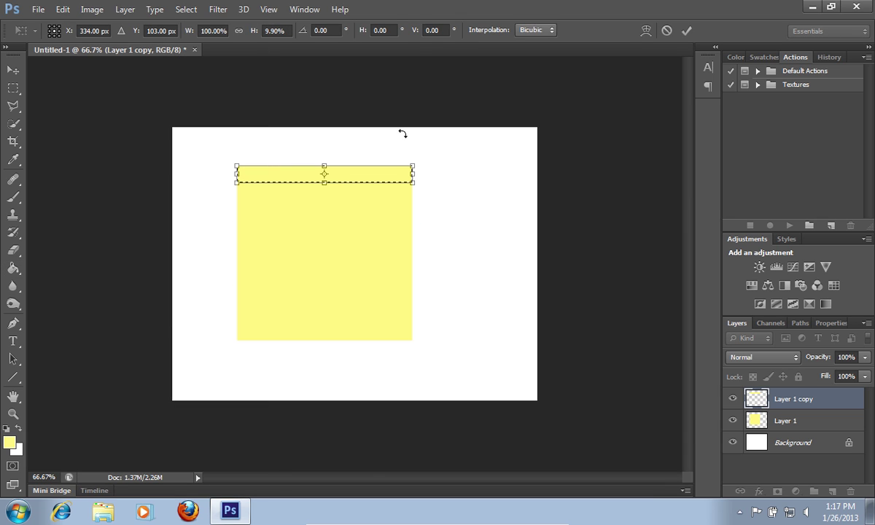
left_click(686, 30)
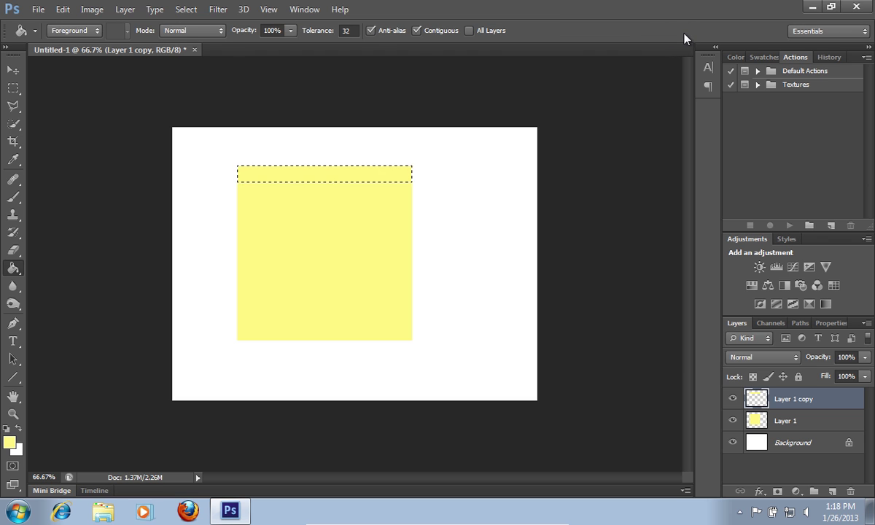
- Set Layer 1 copy to Multiply blending and merge it down into Layer 1
left_click(791, 359)
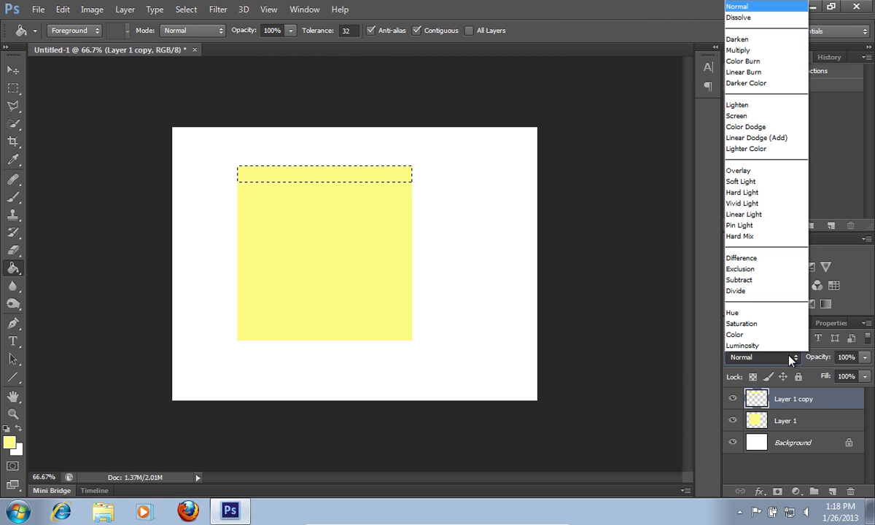
left_click(739, 50)
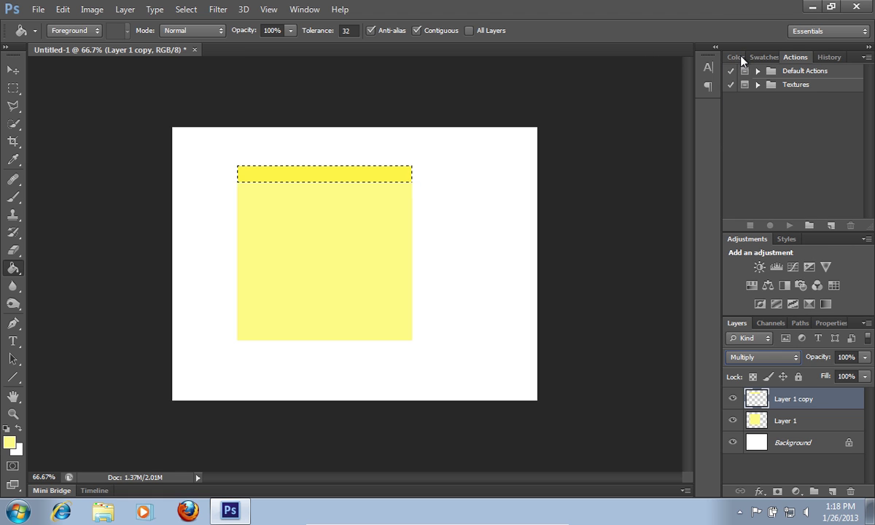
right_click(836, 400)
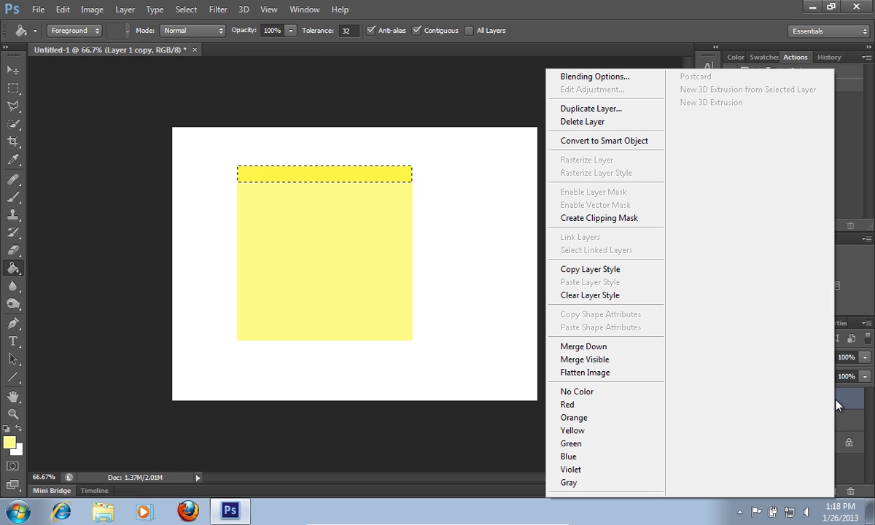
left_click(632, 348)
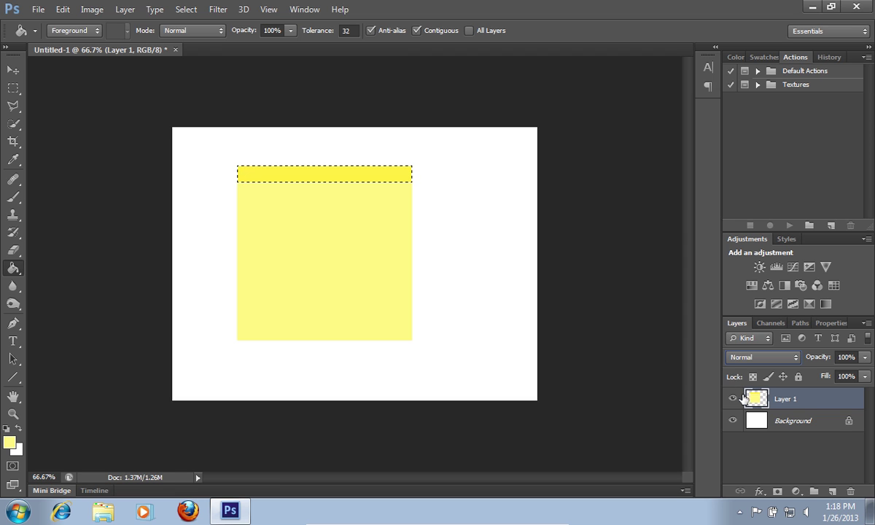
left_click(755, 400, "ctrl")
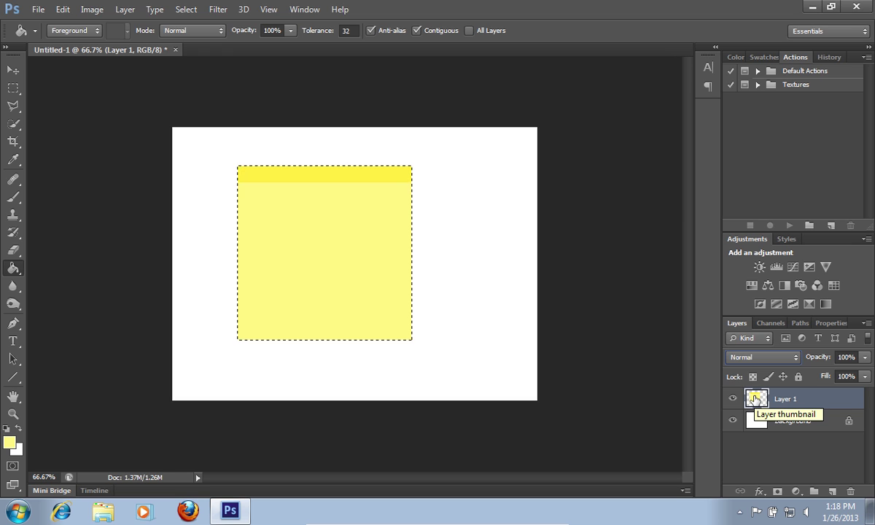
- Add empty Layer 2 directly above the Background, keeping the note's selection
left_click(784, 423)
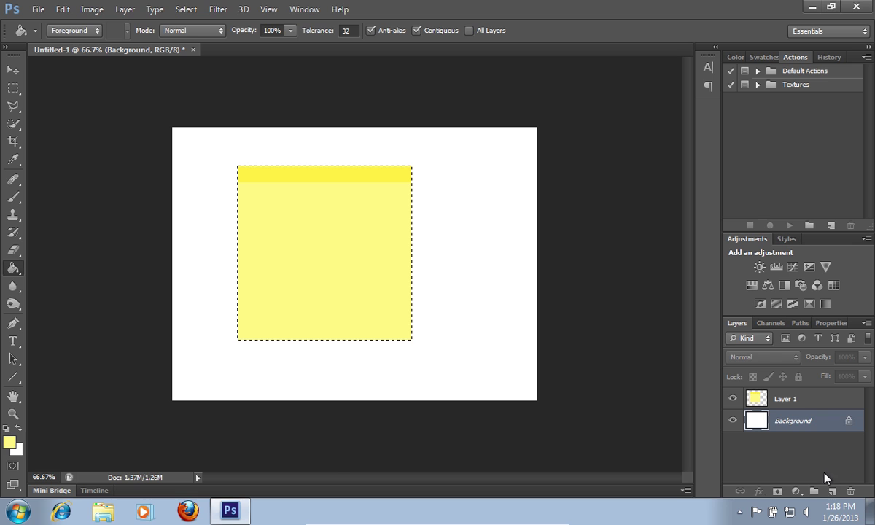
left_click(832, 491)
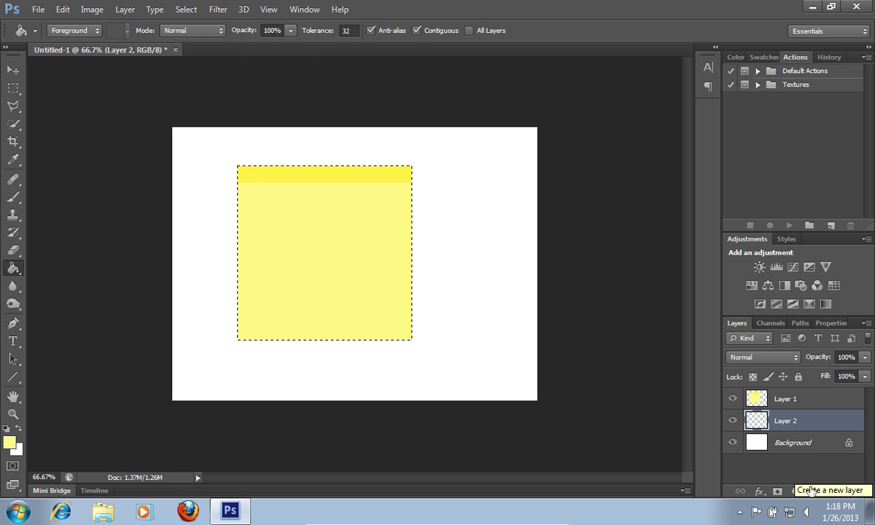
- Fill the note-shaped selection on Layer 2 with black, then deselect
left_click(10, 442)
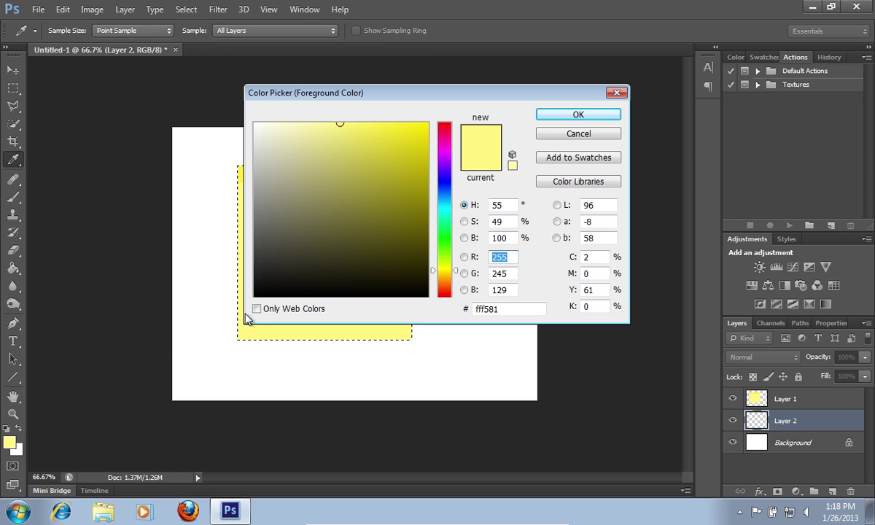
left_click(254, 295)
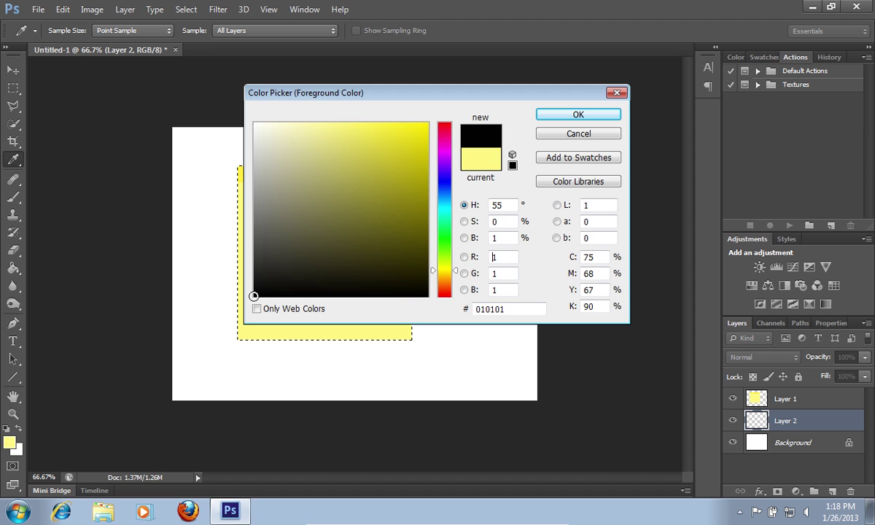
left_click(573, 116)
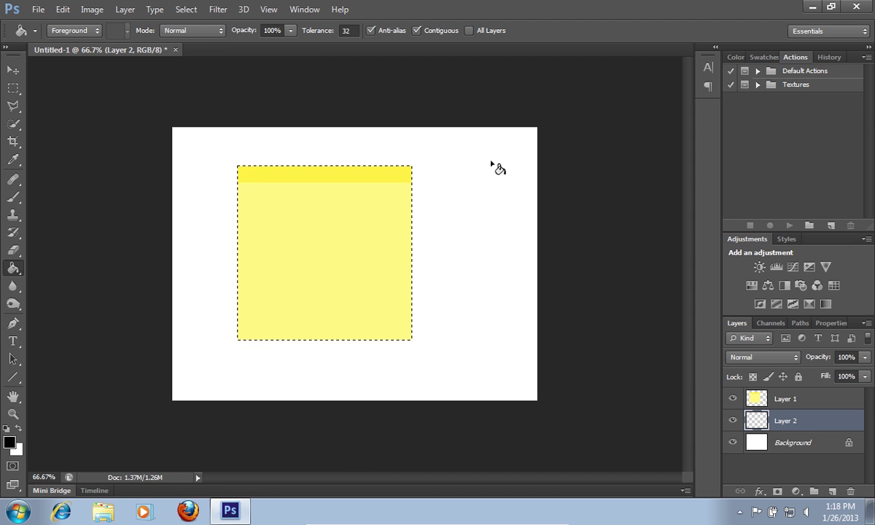
left_click(329, 241)
left_click(187, 10)
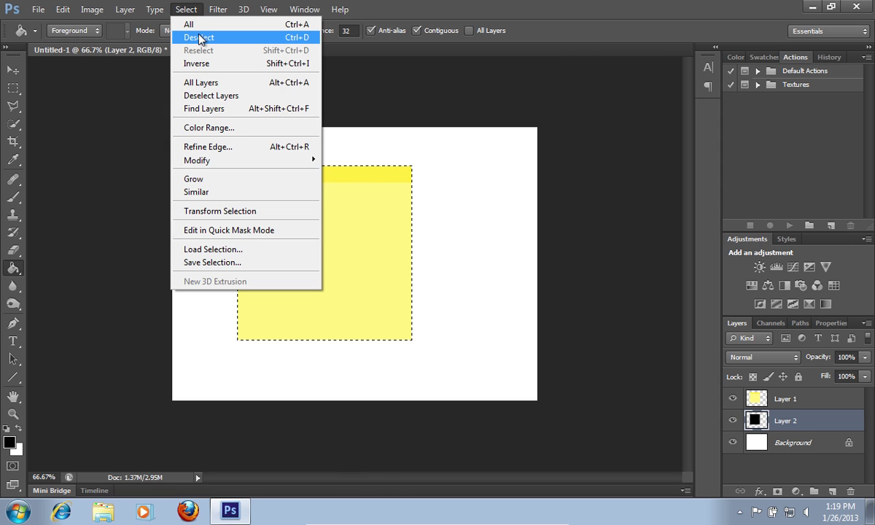
left_click(199, 37)
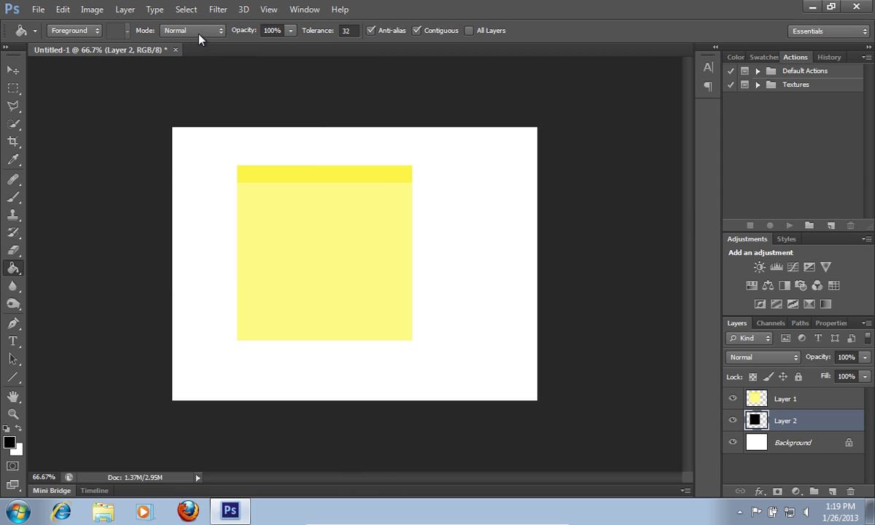
- Apply a 9.4-pixel Gaussian Blur to Layer 2's black square
left_click(215, 10)
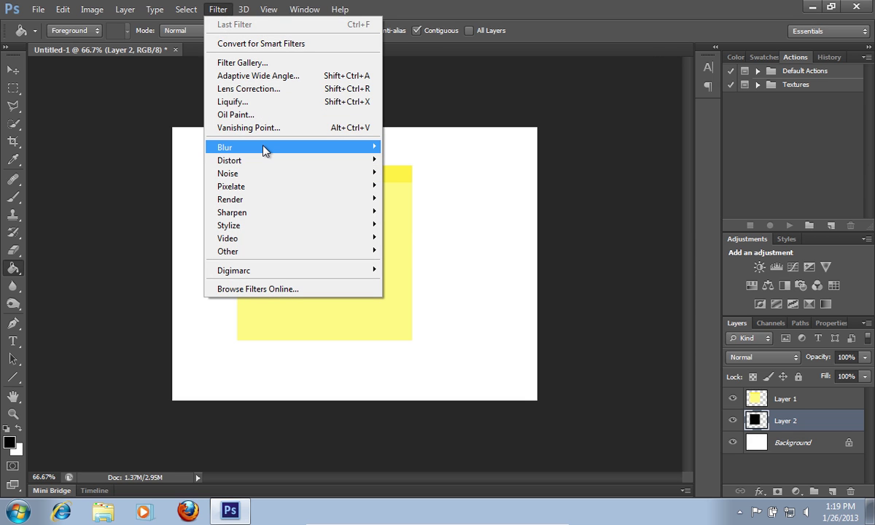
mouse_move(264, 150)
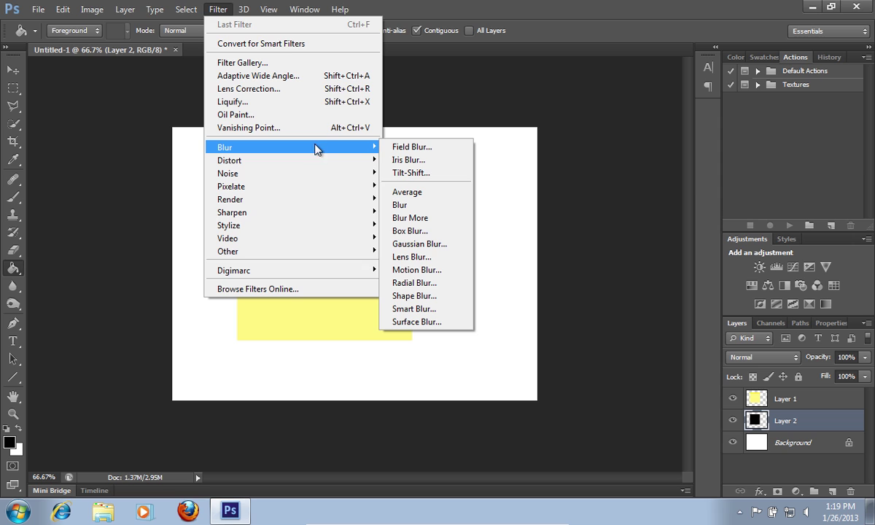
left_click(421, 243)
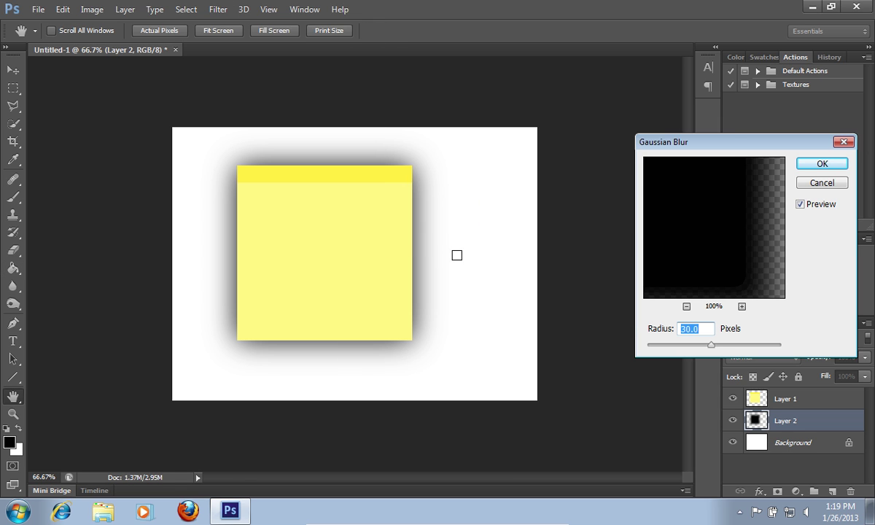
left_click_drag(712, 345, 710, 345)
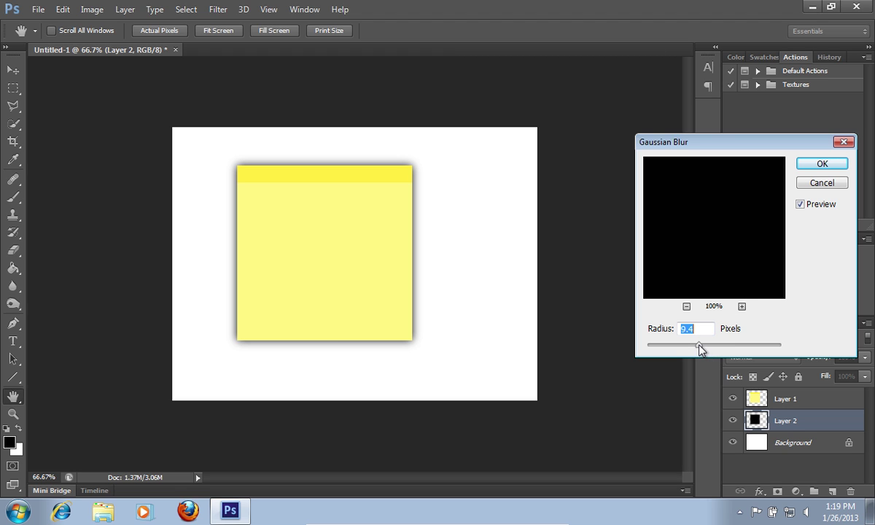
left_click(821, 166)
key("g")
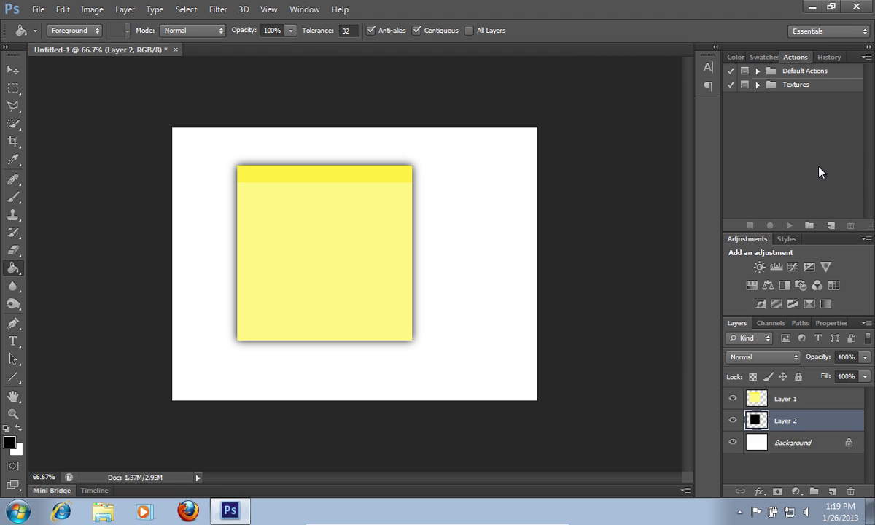
- Add a mask to Layer 2 and brush black over the shadow's top, right and left edges
left_click(776, 492)
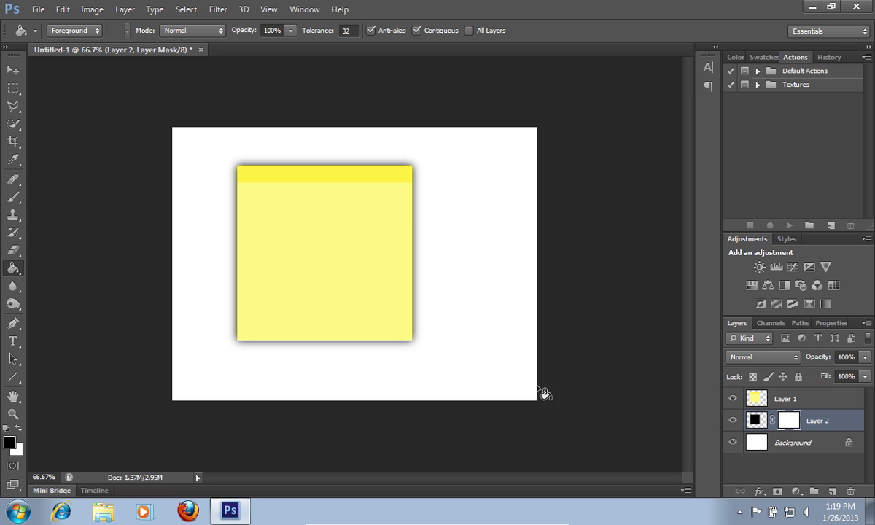
left_click(15, 197)
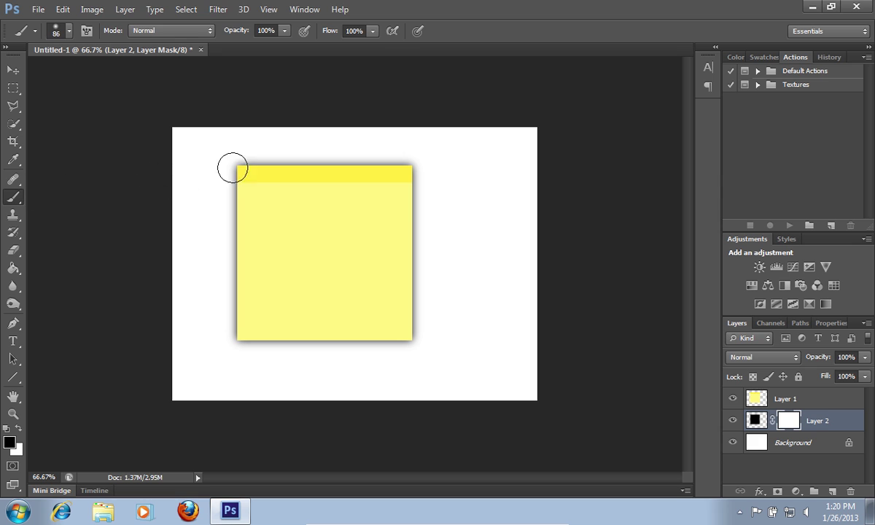
mouse_move(250, 164)
left_mouse_down()
mouse_move(349, 167)
mouse_move(414, 243)
mouse_move(424, 328)
left_mouse_up()
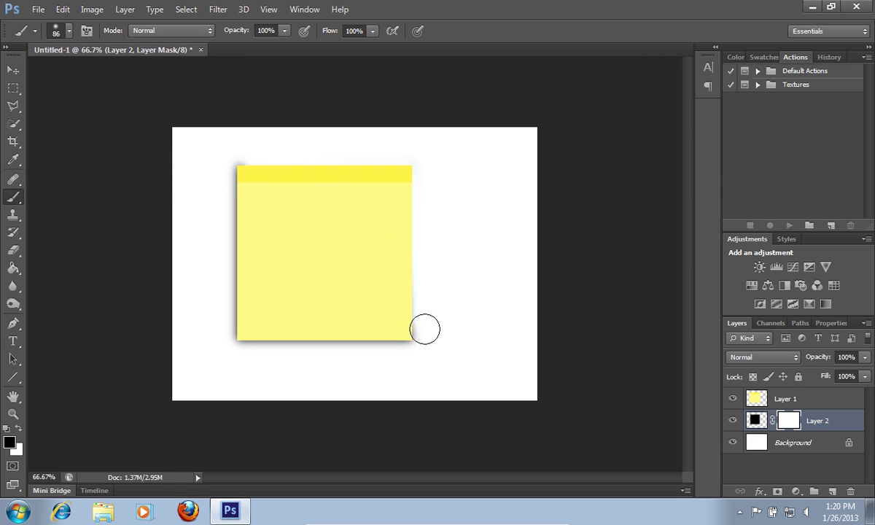
mouse_move(240, 146)
left_mouse_down()
mouse_move(224, 192)
mouse_move(193, 296)
left_mouse_up()
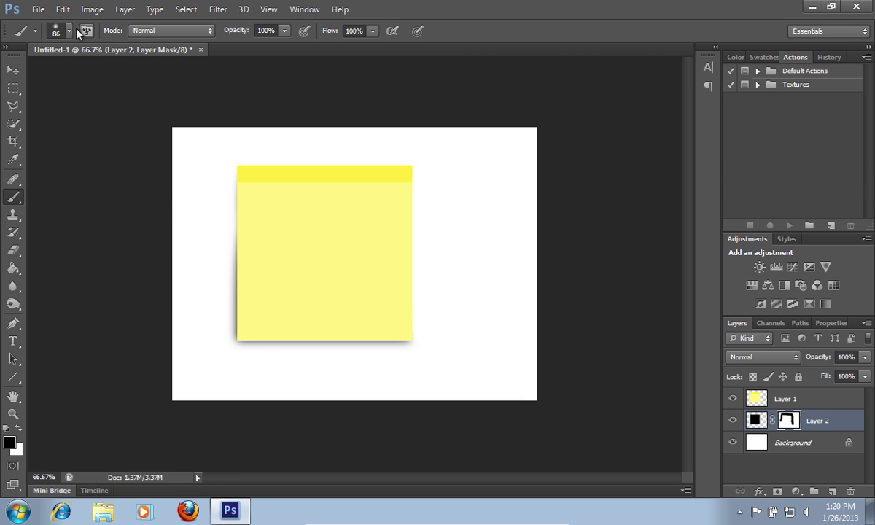
- Warp Layer 2's shadow so its lower-left corner and bottom edge stretch down and outward
left_click(63, 10)
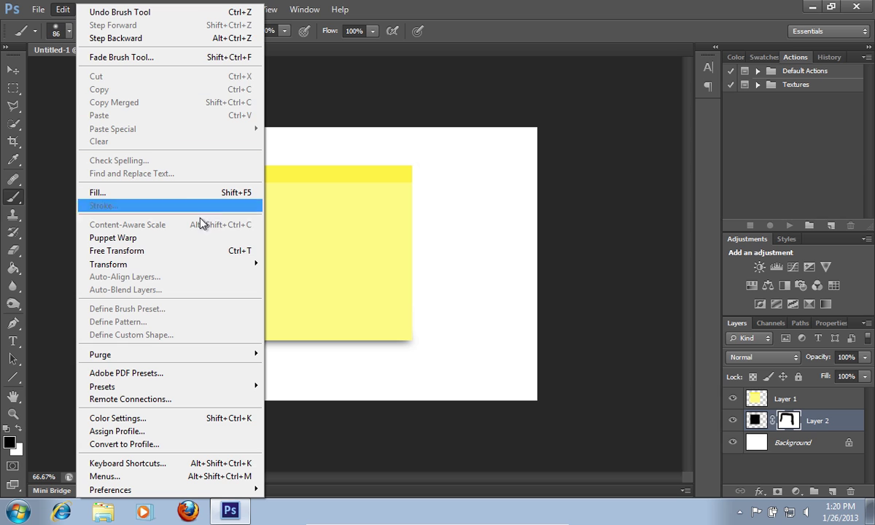
mouse_move(226, 267)
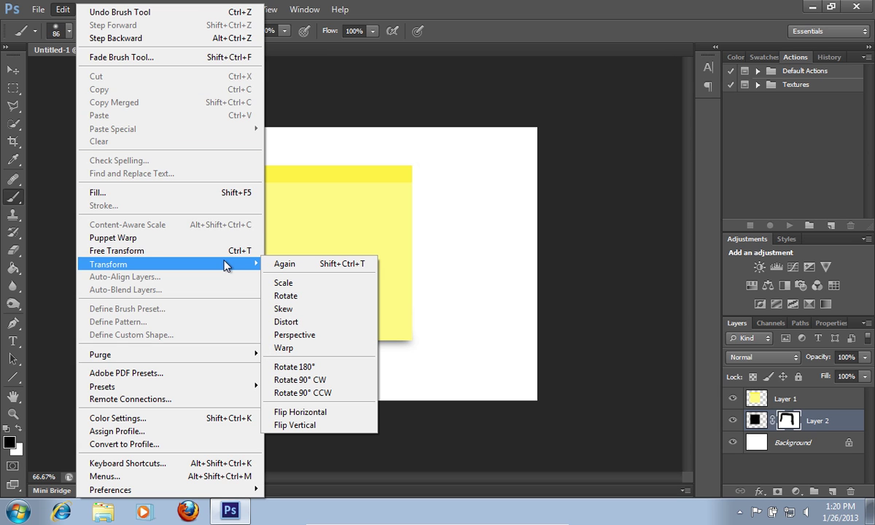
left_click(289, 350)
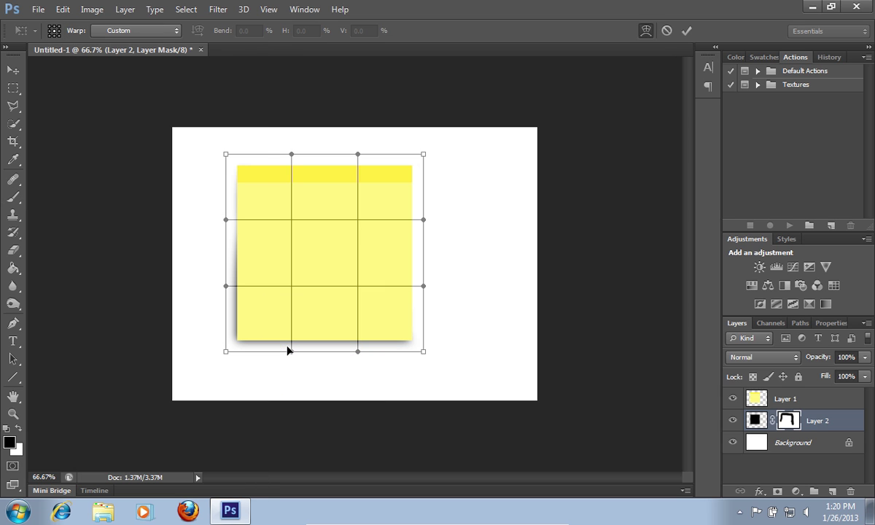
left_click_drag(227, 353, 193, 376)
left_click_drag(291, 352, 291, 365)
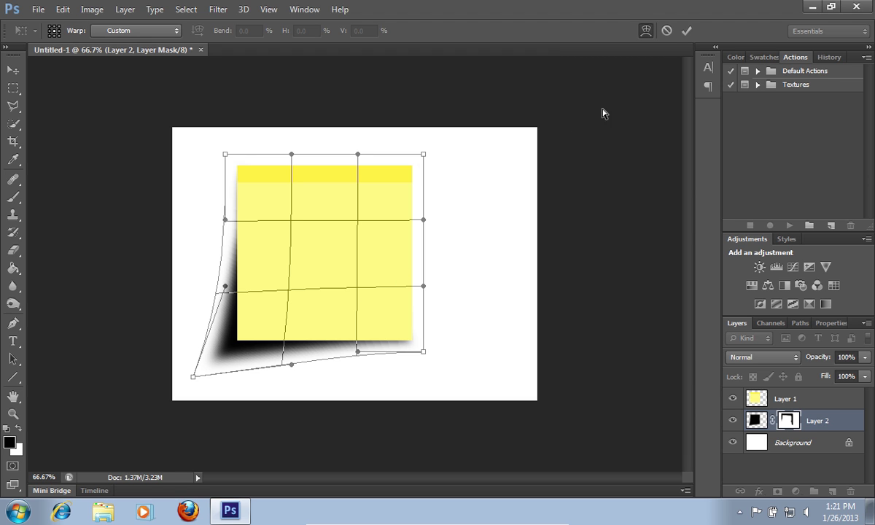
left_click(687, 31)
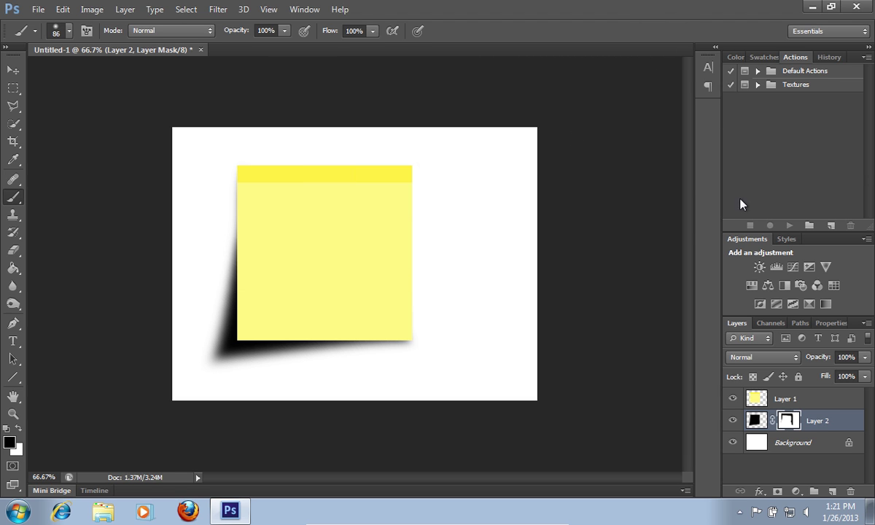
- Warp the yellow note on Layer 1 so its lower-left corner curls inward
left_click(797, 401)
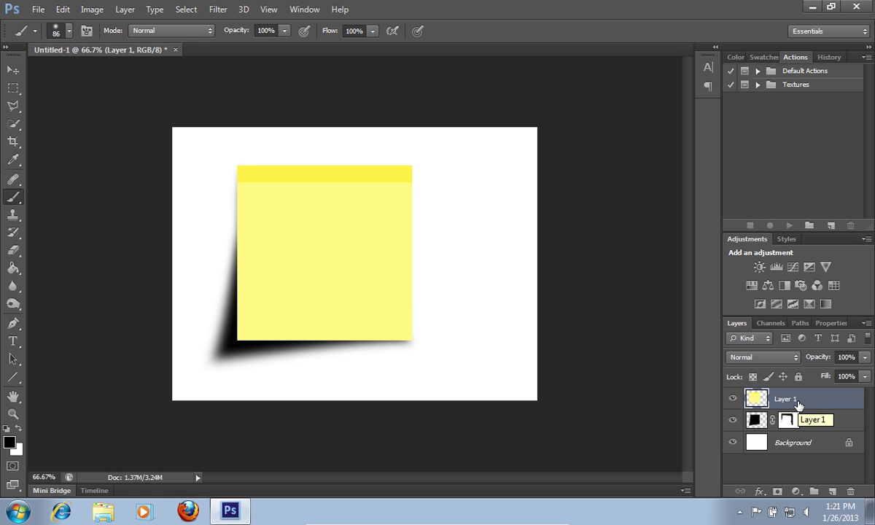
left_click(63, 10)
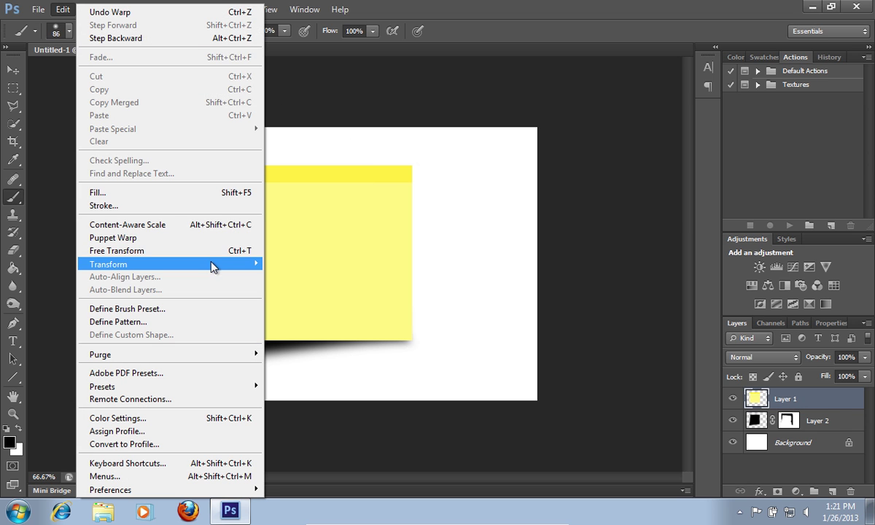
mouse_move(212, 267)
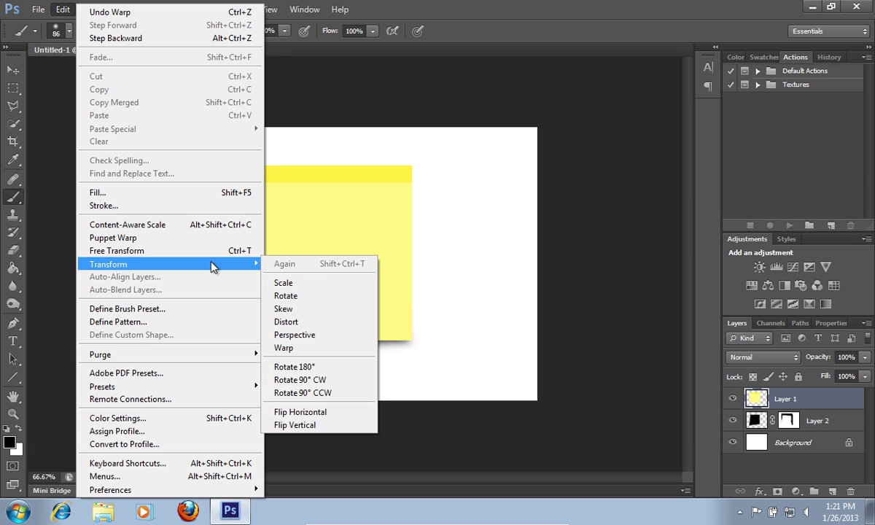
left_click(317, 348)
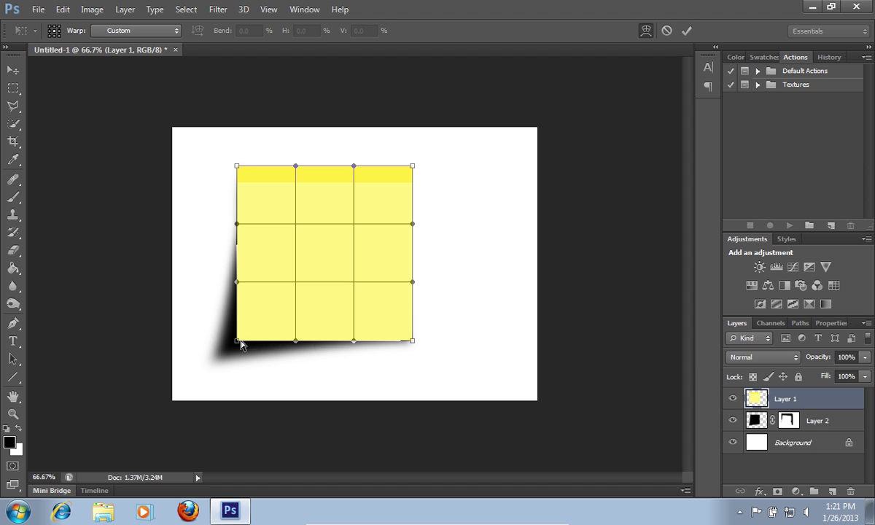
mouse_move(241, 345)
left_mouse_down()
mouse_move(238, 331)
mouse_move(243, 336)
left_mouse_up()
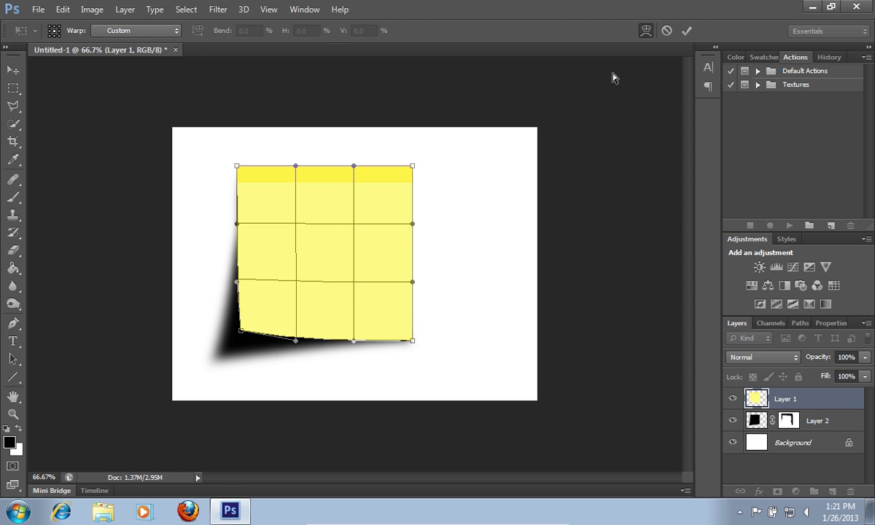
left_click(685, 31)
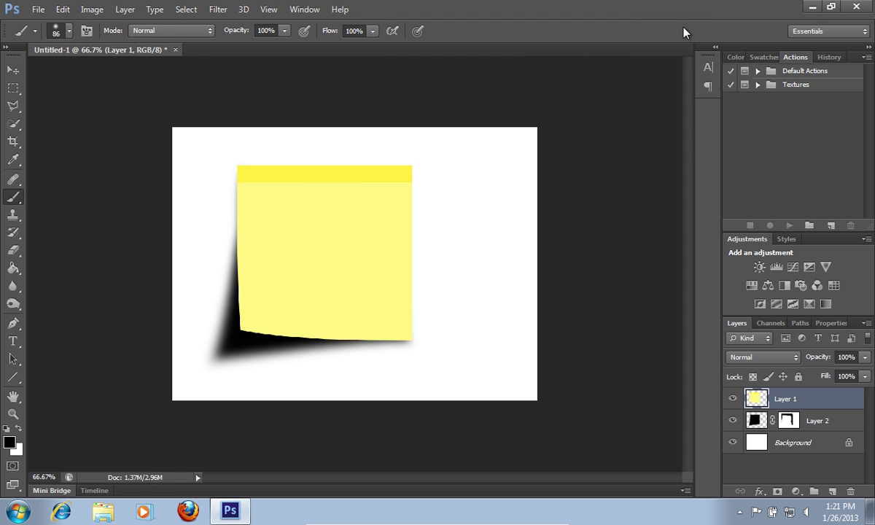
- Lower the shadow layer's (Layer 2) opacity to 50%
left_click(815, 420)
left_click(865, 357)
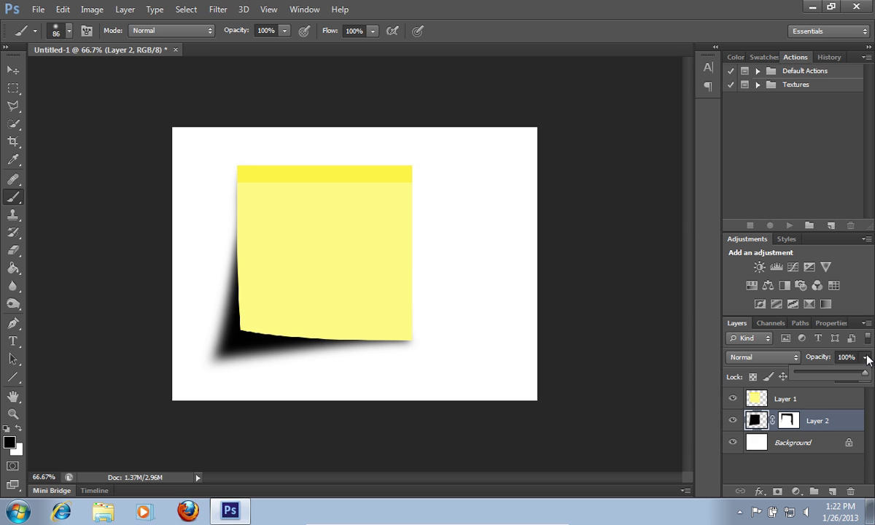
left_click_drag(865, 373, 830, 375)
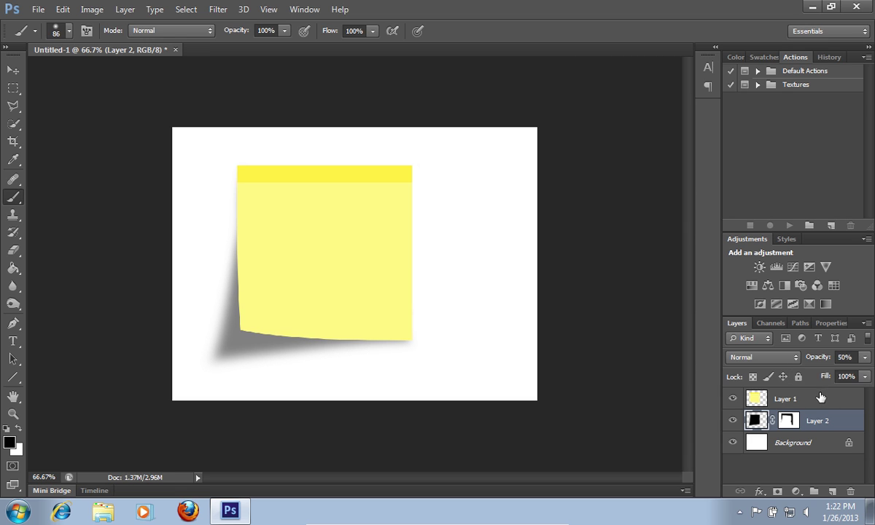
left_click(822, 396)
right_click(821, 398)
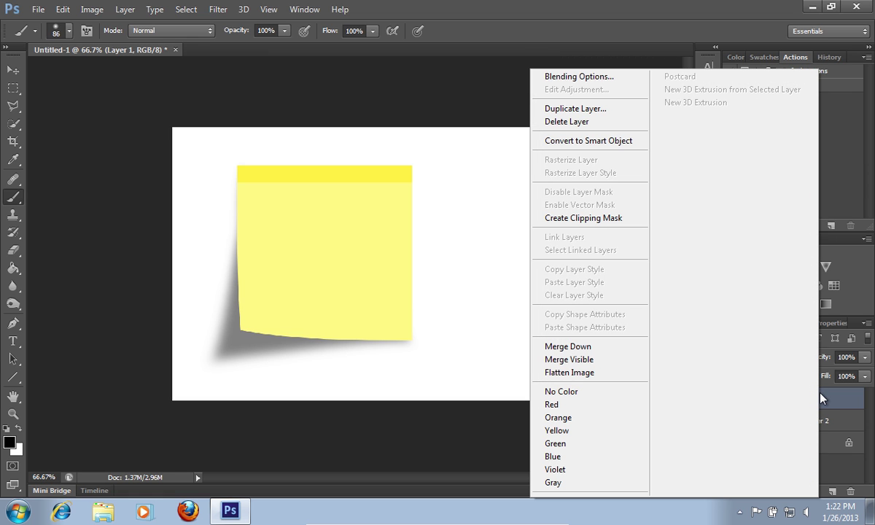
- Merge Layer 1 down onto the shadow layer, applying the shadow's mask
left_click(633, 352)
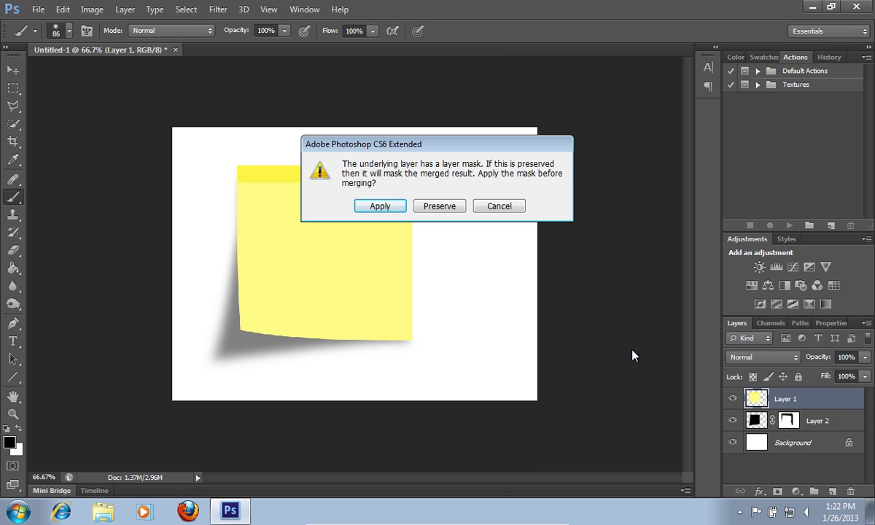
left_click(382, 208)
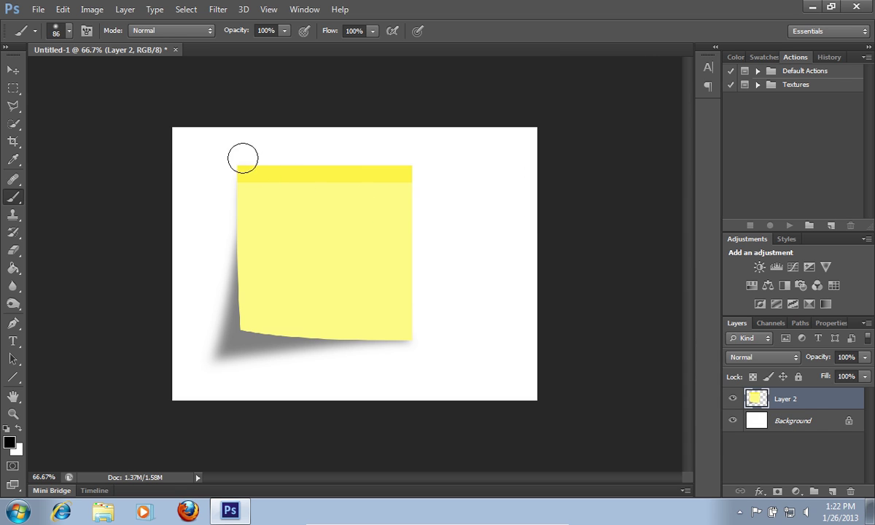
left_click(12, 71)
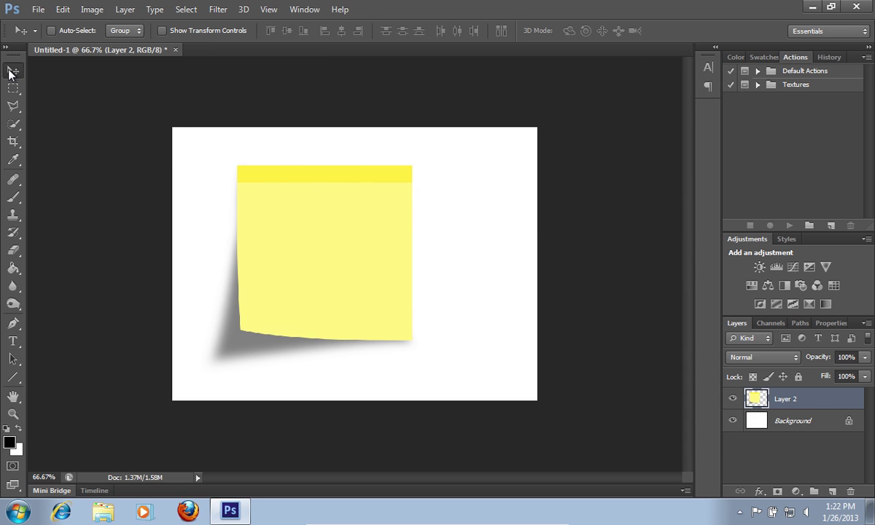